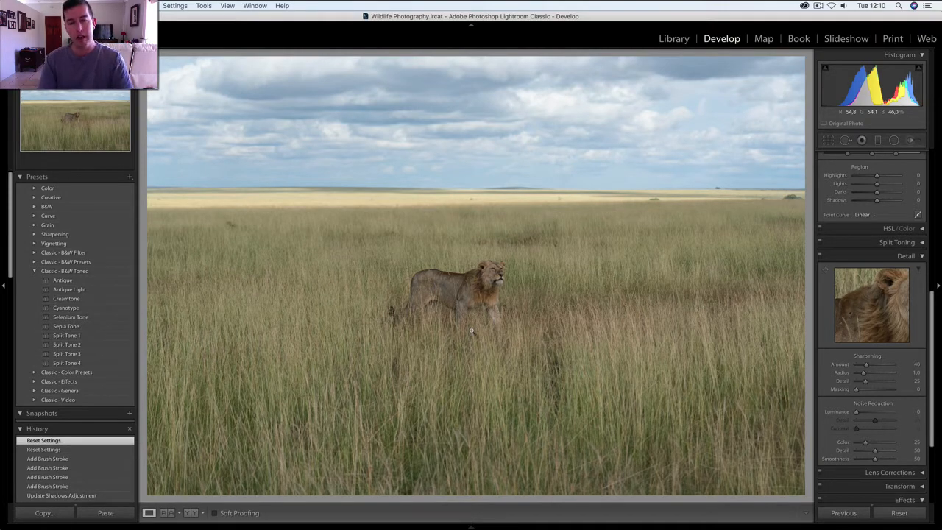
- Crop the lion photo to a 16 x 9 aspect, positioning the frame to keep the full sky and trim only the foreground grass
key("f")
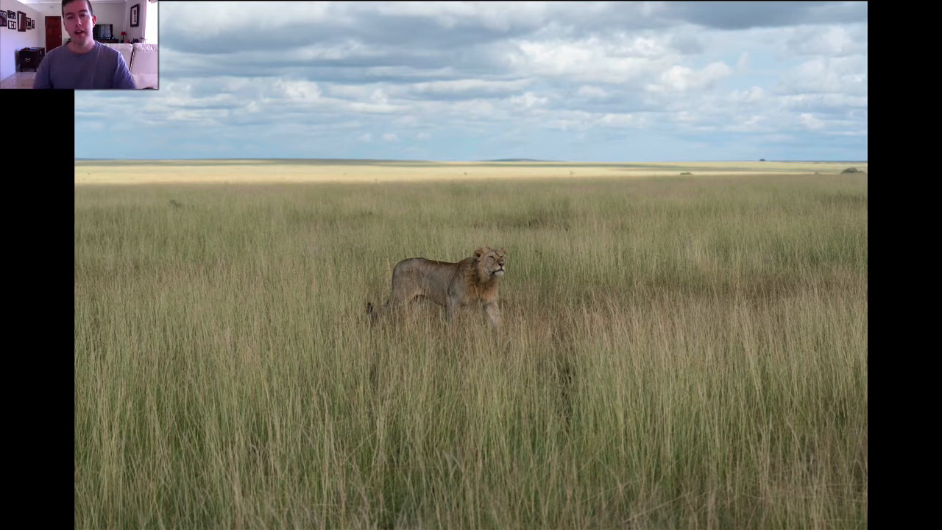
key("d")
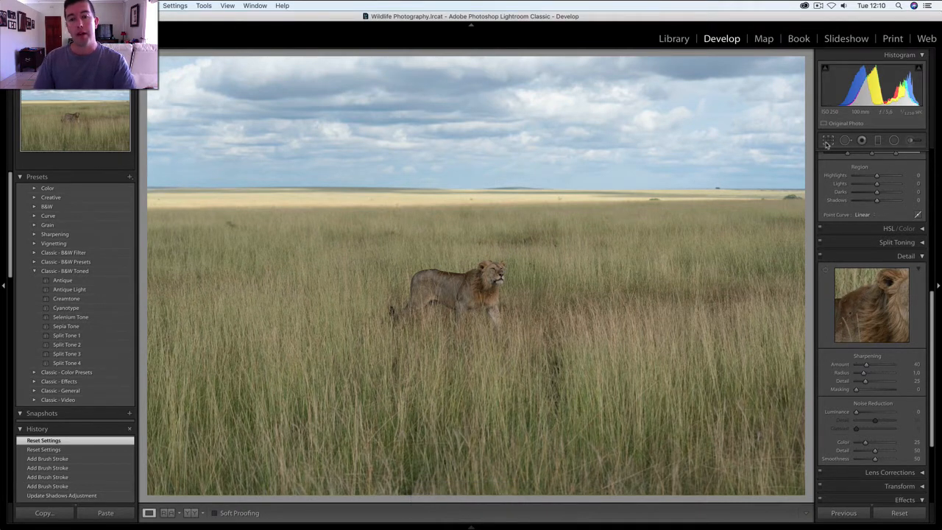
left_click(827, 144)
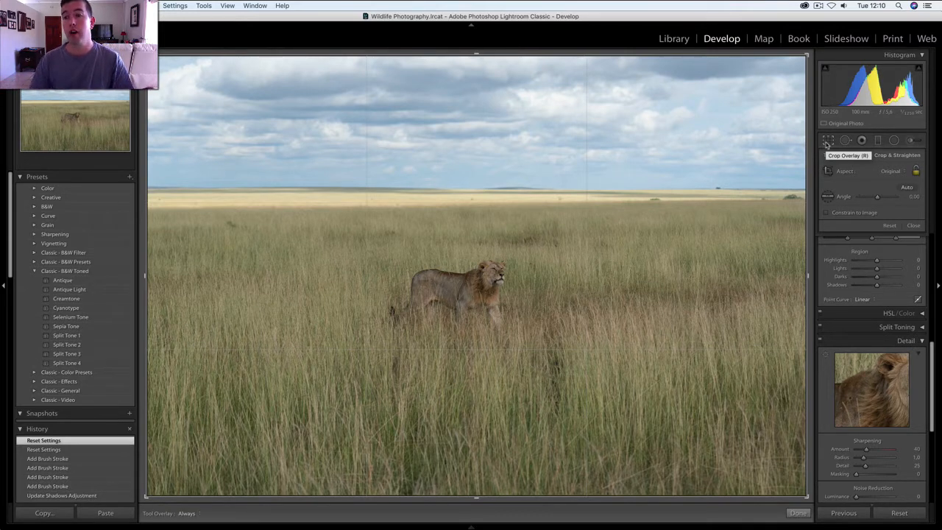
left_click(906, 172)
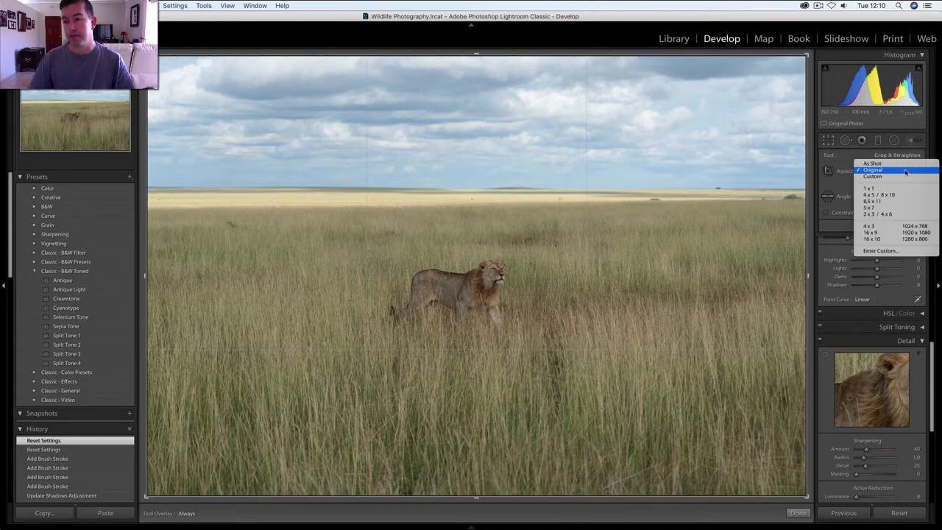
left_click(877, 234)
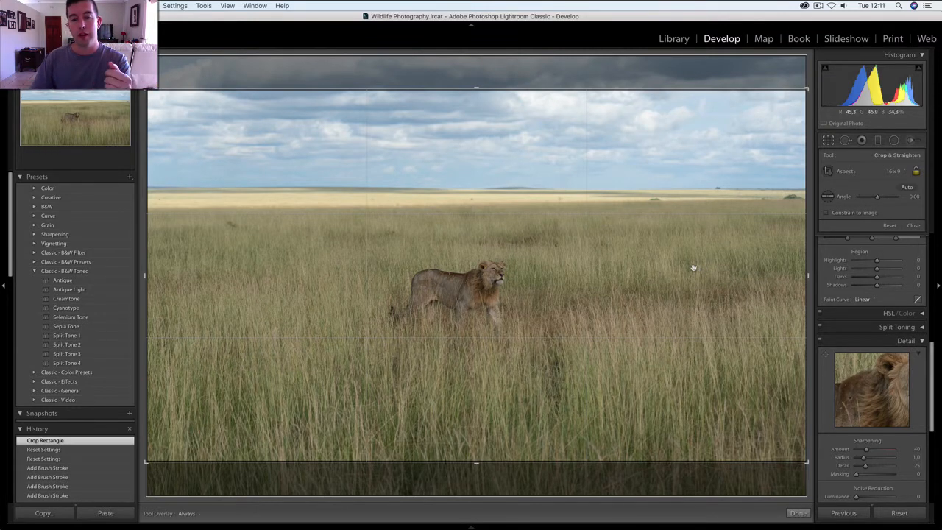
left_click_drag(679, 253, 679, 291)
key("Return")
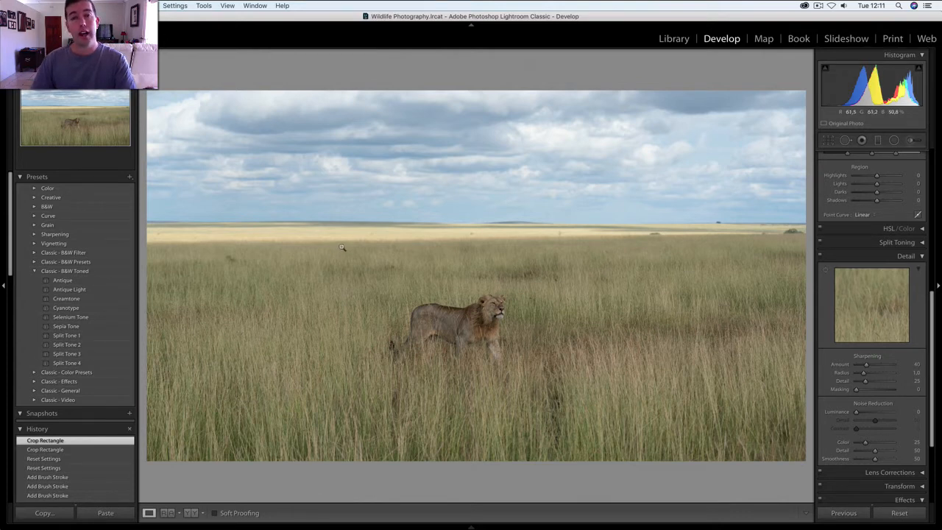
- Straighten the horizon by rotating the crop to an angle of -0.26
left_click(829, 141)
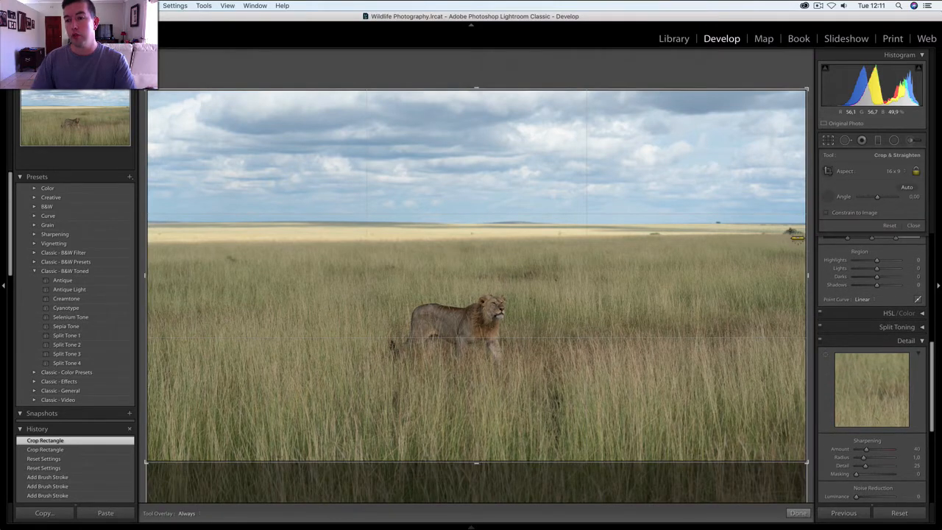
mouse_move(807, 229)
left_mouse_down()
mouse_move(140, 219)
mouse_move(81, 226)
left_mouse_up()
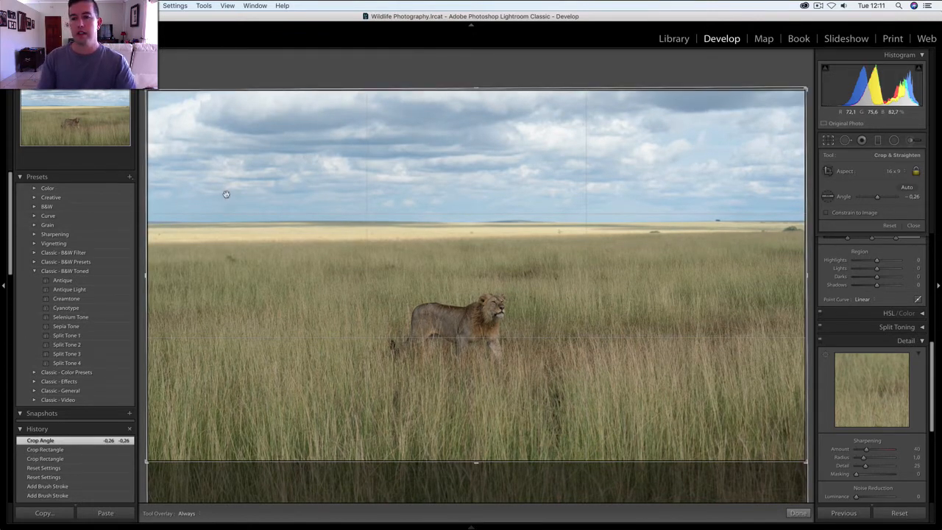
key("Return")
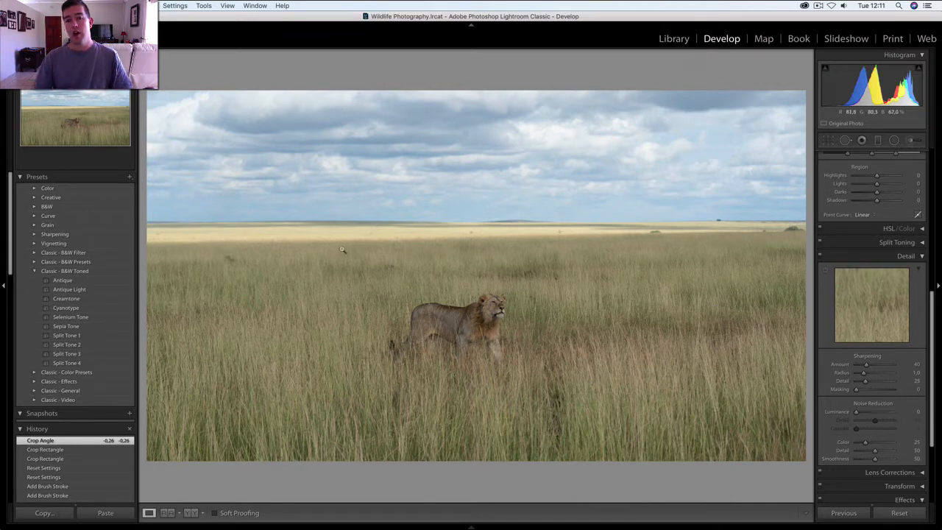
- Set Whites to +41 using the clipping preview to judge the brightest clouds
scroll(873, 243, "up", 10)
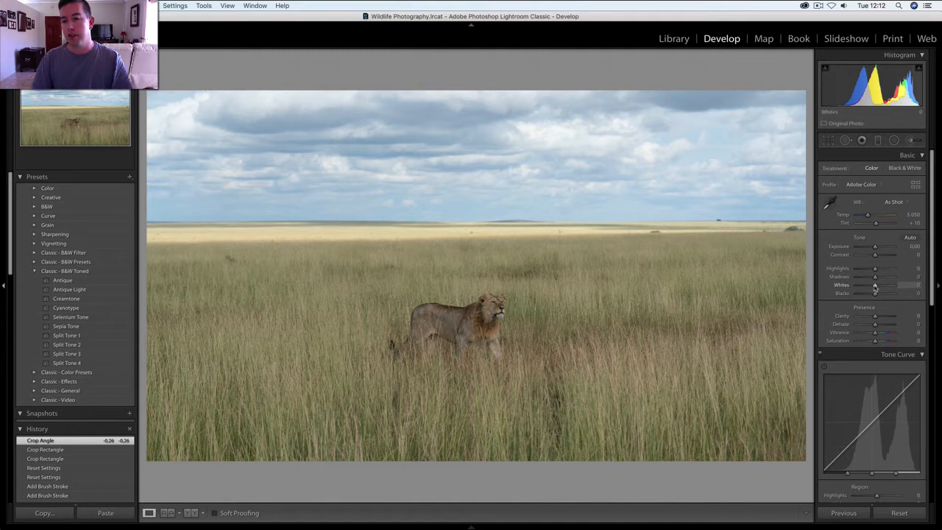
left_click_drag(875, 287, 881, 288)
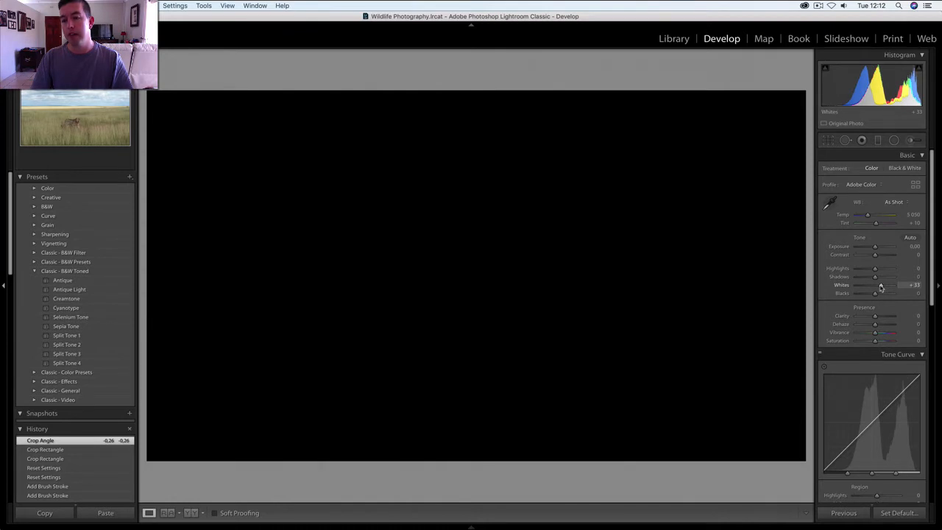
left_click_drag(881, 288, 885, 289)
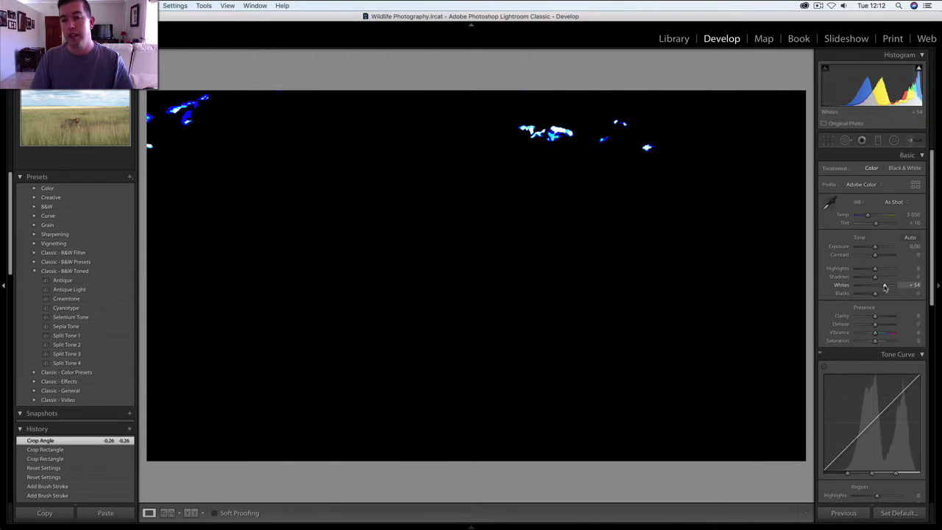
left_click_drag(885, 288, 882, 287)
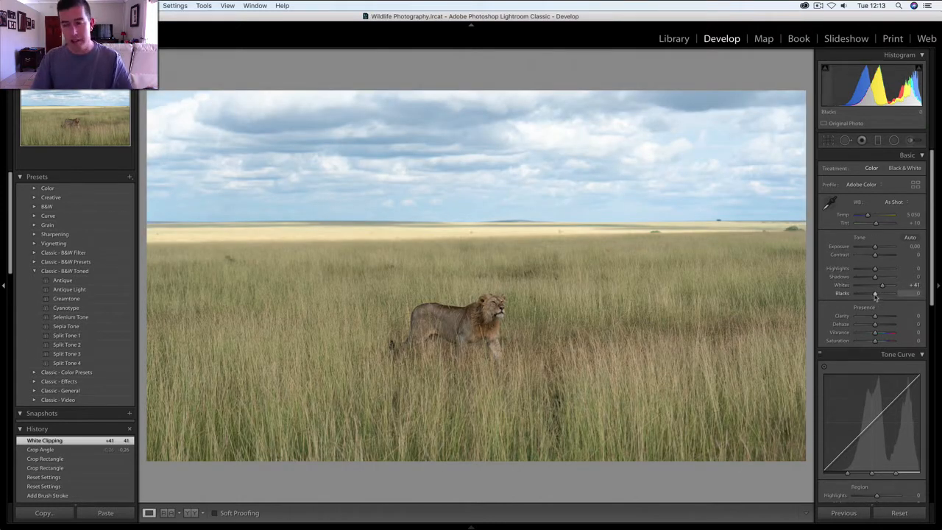
- Set Blacks to -12 and Shadows to +36 in the basic tone adjustments
mouse_move(874, 295)
left_mouse_down()
mouse_move(862, 295)
mouse_move(873, 296)
left_mouse_up()
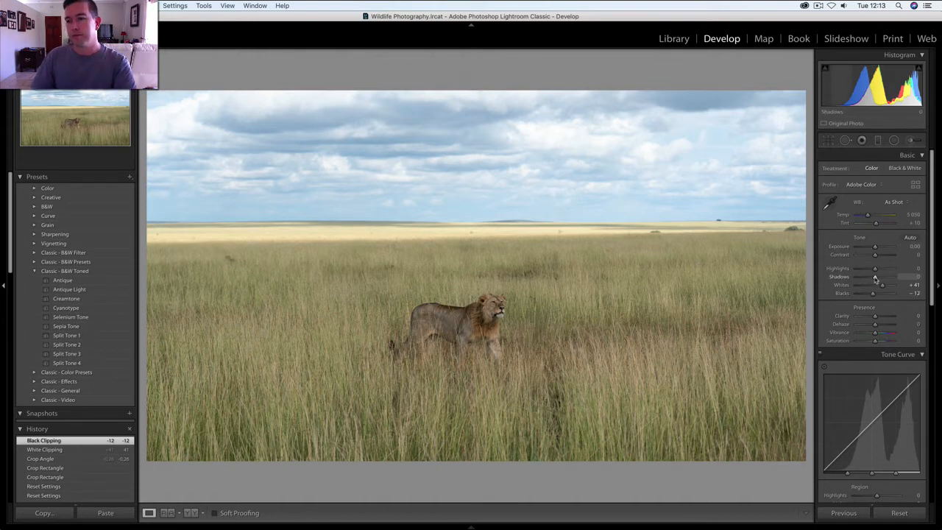
left_click_drag(874, 278, 880, 279)
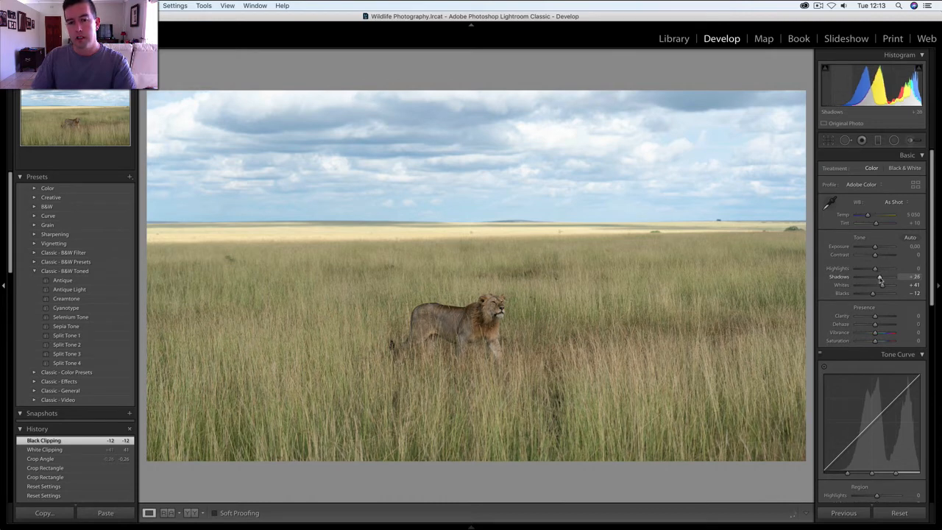
left_click_drag(881, 280, 882, 280)
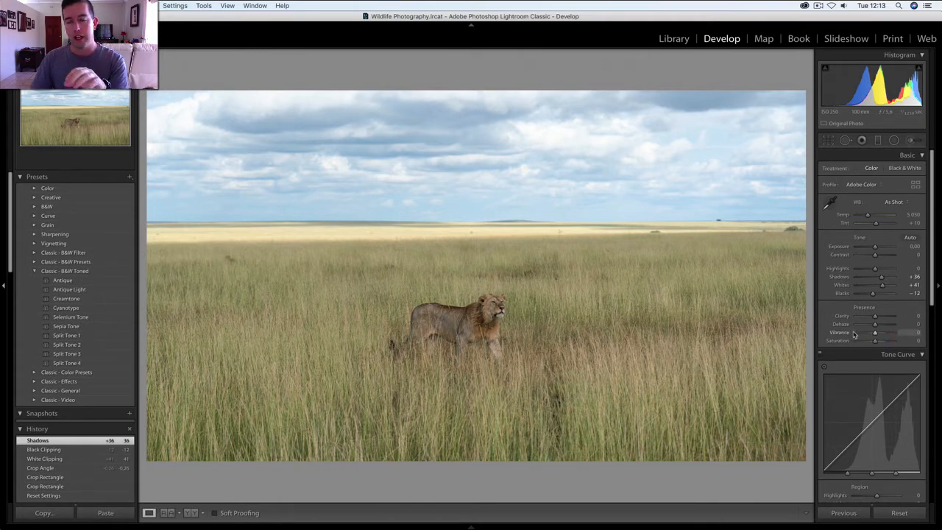
- Add slight contrast with the tone curve by setting Lights to +7 and Darks to -4
scroll(853, 334, "down", 4)
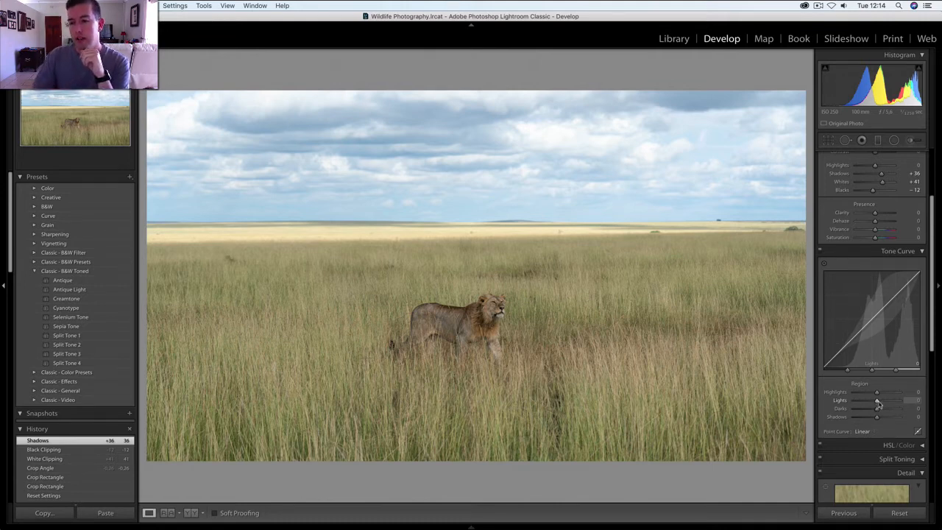
left_click_drag(878, 404, 880, 404)
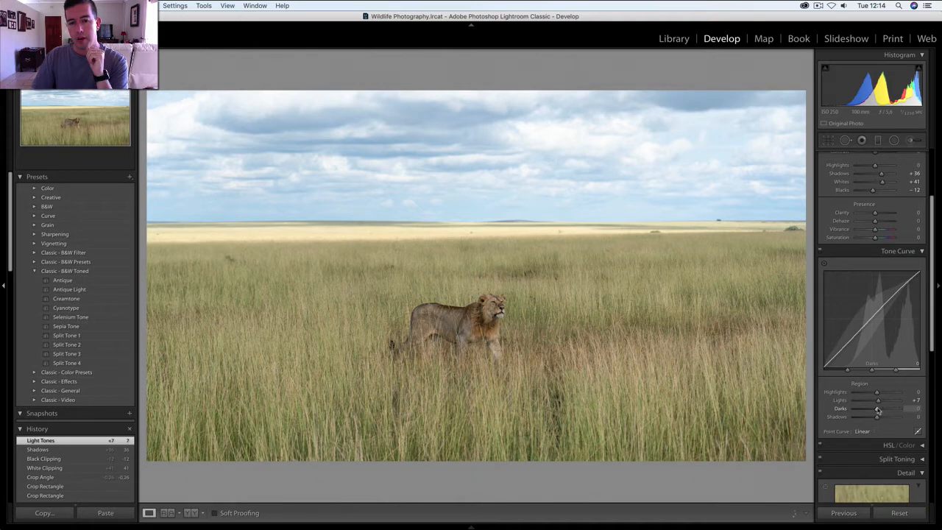
left_click_drag(877, 410, 875, 409)
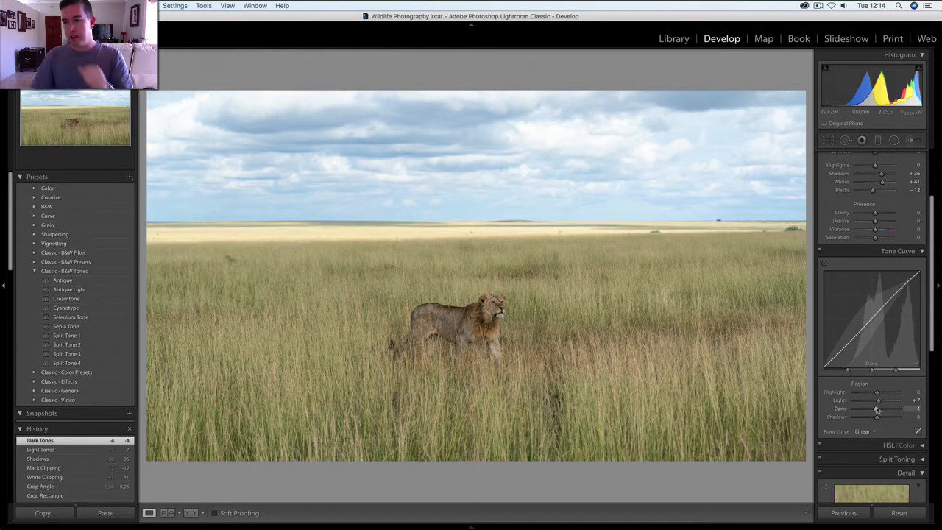
- Sharpen the photo with Masking at 80, limiting it to edges, and an Amount of 44
scroll(876, 409, "down", 2)
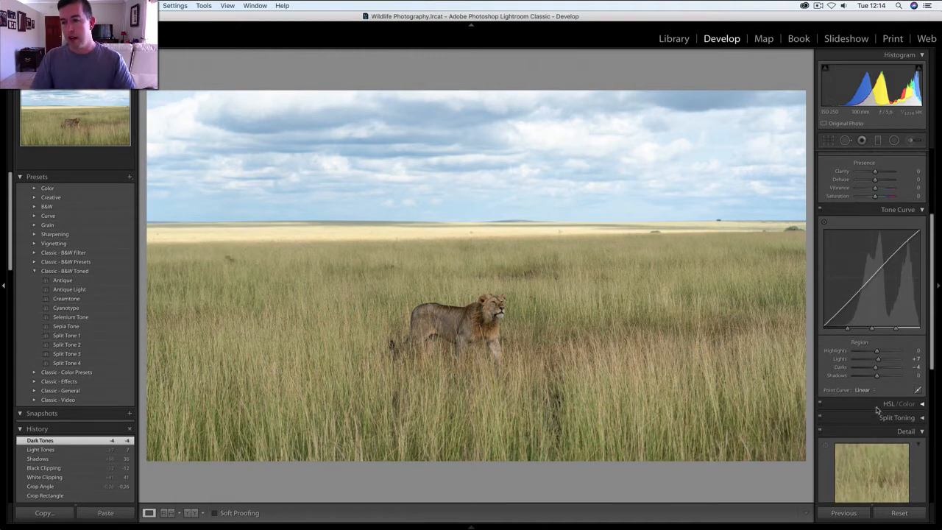
scroll(876, 409, "down", 4)
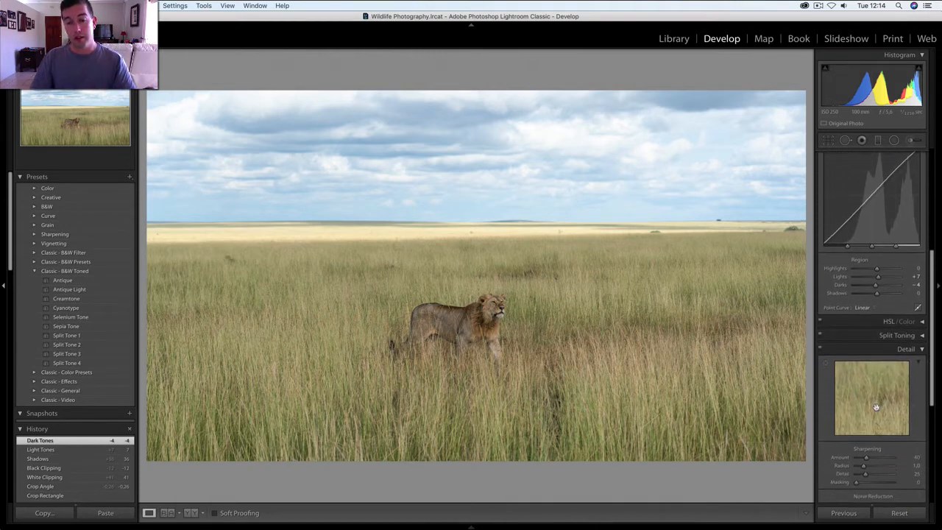
scroll(876, 407, "down", 3)
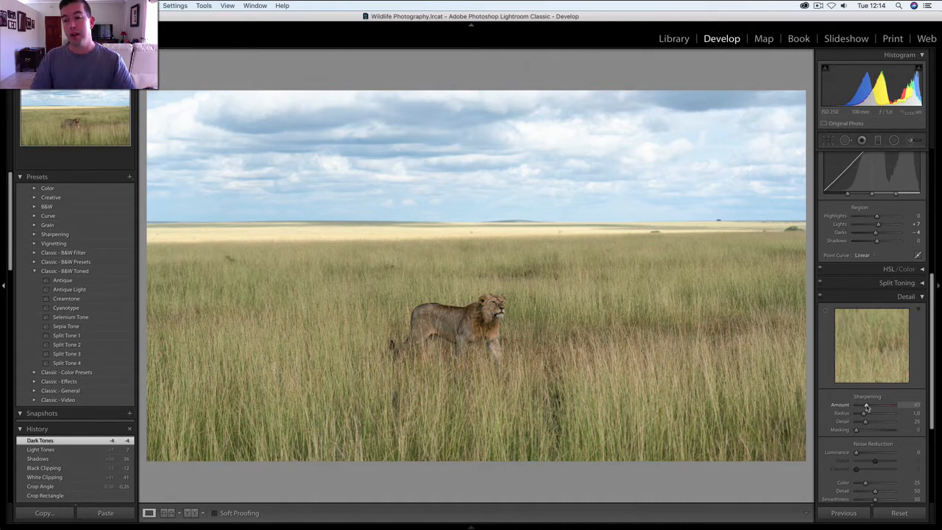
left_click_drag(867, 406, 893, 407)
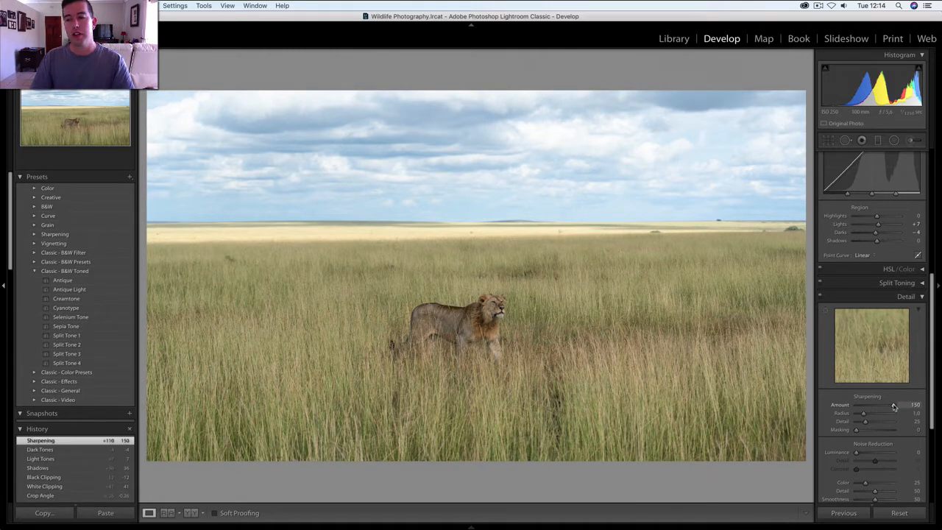
double_click(894, 406)
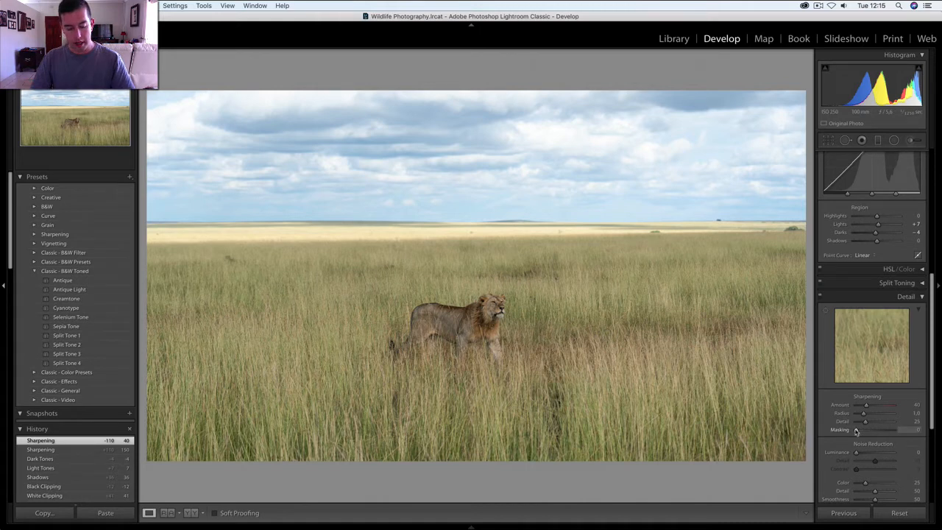
left_click_drag(855, 431, 886, 431)
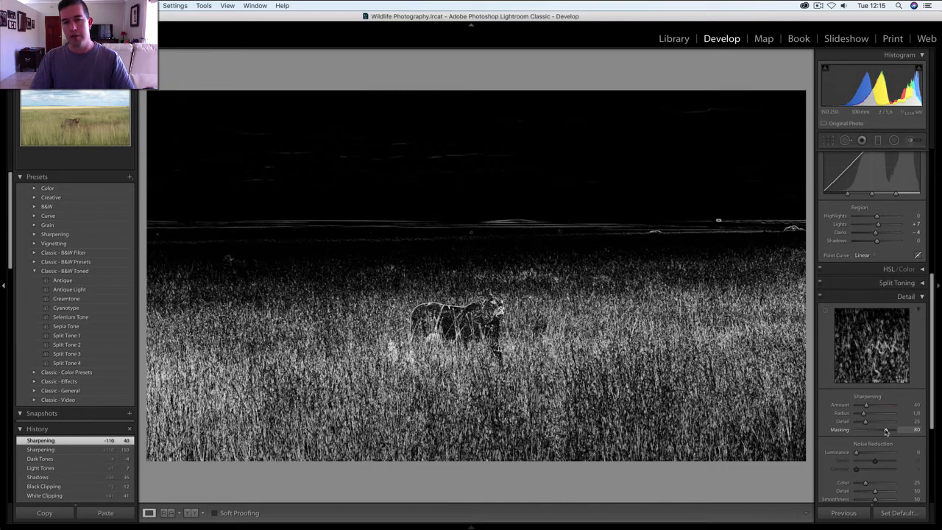
left_click_drag(886, 431, 868, 405)
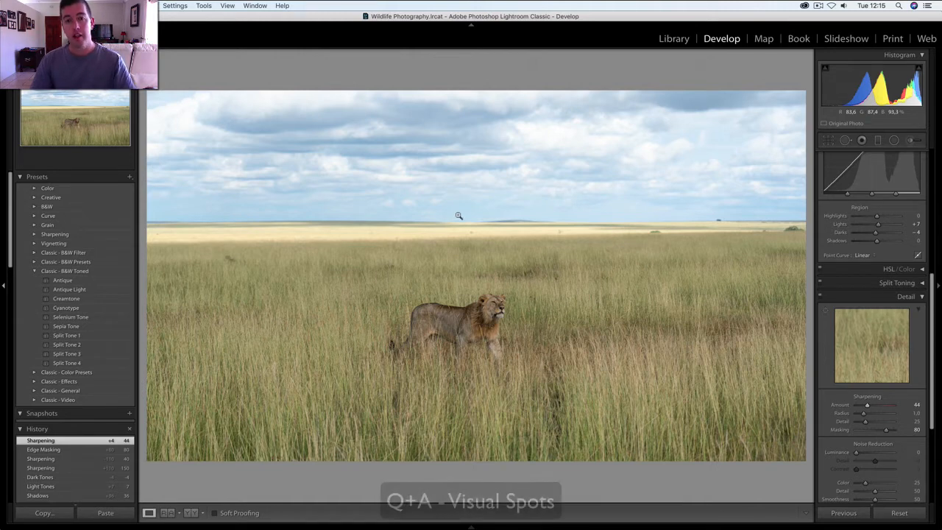
- Inspect the sky for dust spots using Visualize Spots in the Spot Removal tool with a slightly lower threshold
key("q")
key("a")
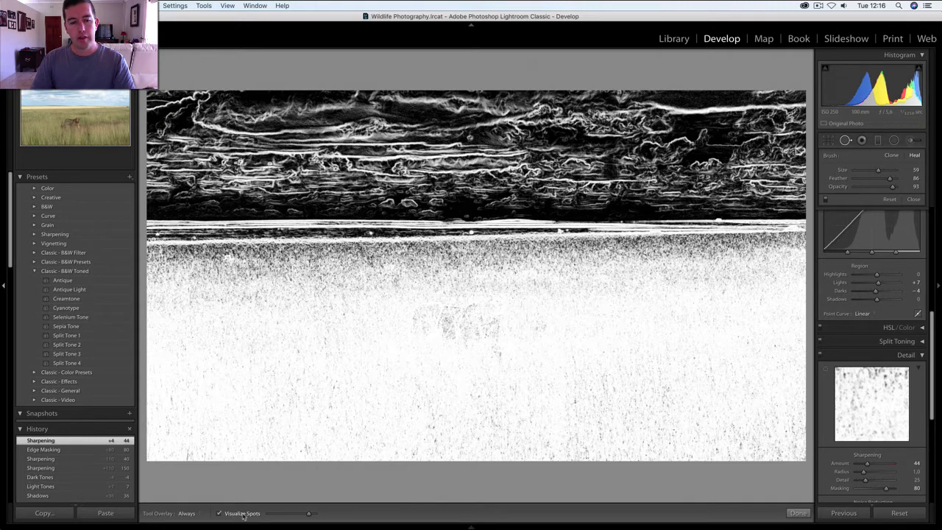
key("t")
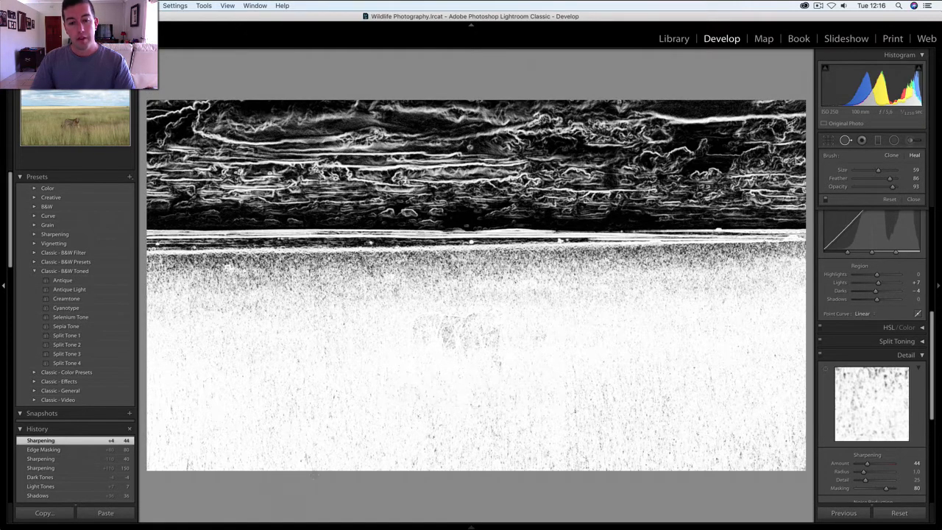
key("t")
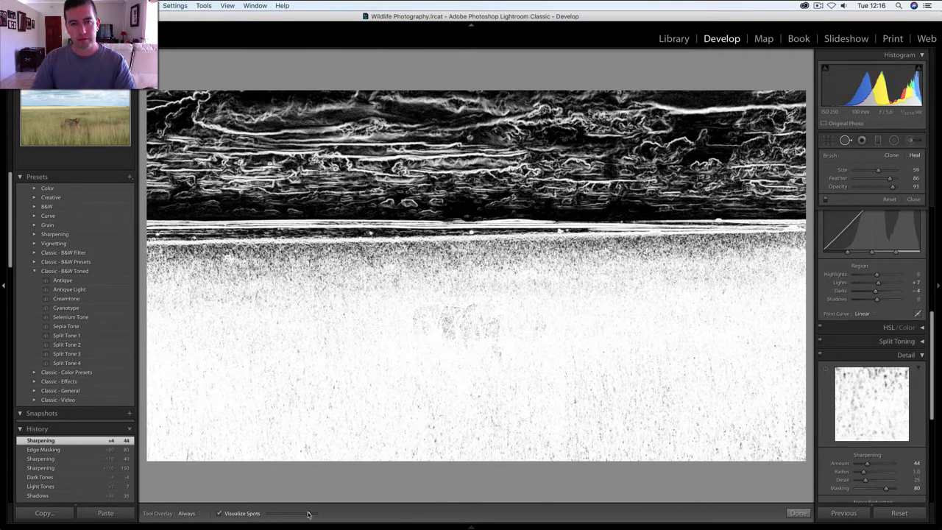
mouse_move(309, 514)
left_mouse_down()
mouse_move(325, 514)
mouse_move(272, 513)
mouse_move(303, 512)
left_mouse_up()
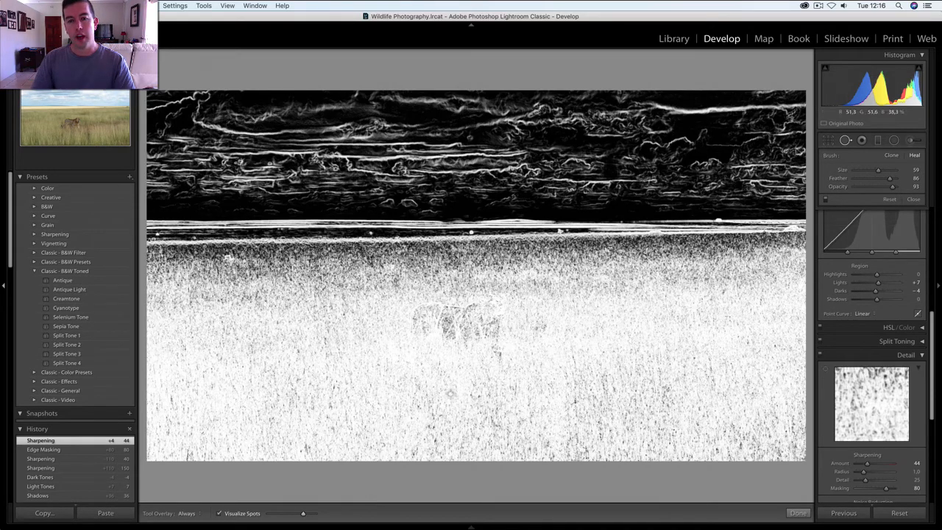
key("q")
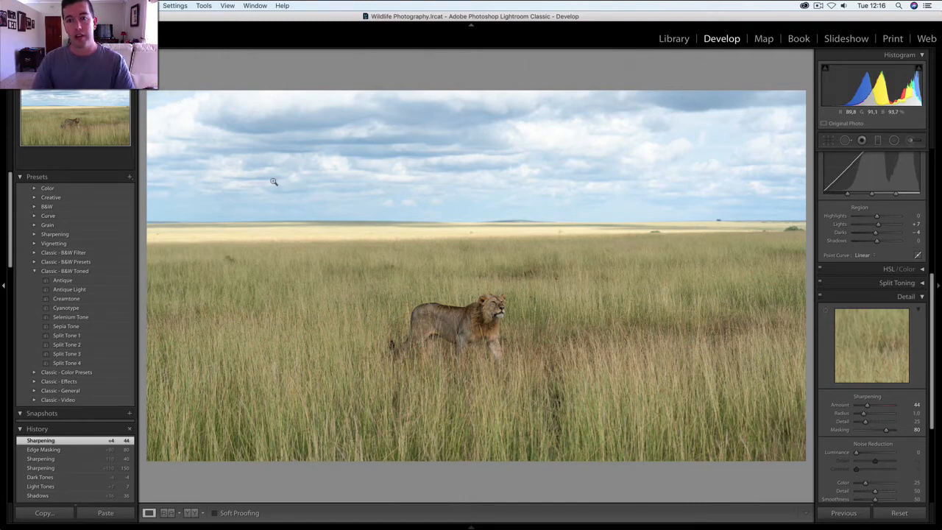
- Add a graduated filter over the sky and shift it down toward the horizon, checking its coverage with the mask overlay
left_click(877, 141)
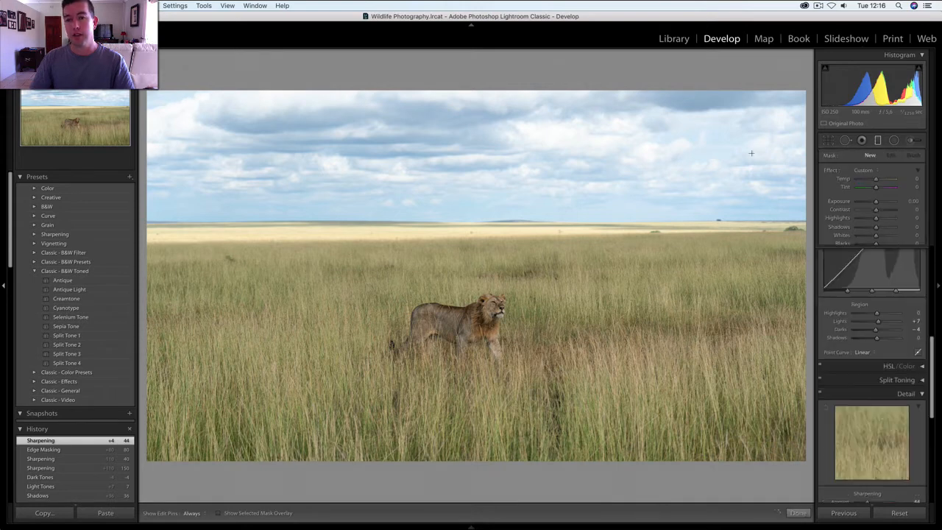
left_click_drag(508, 90, 512, 223)
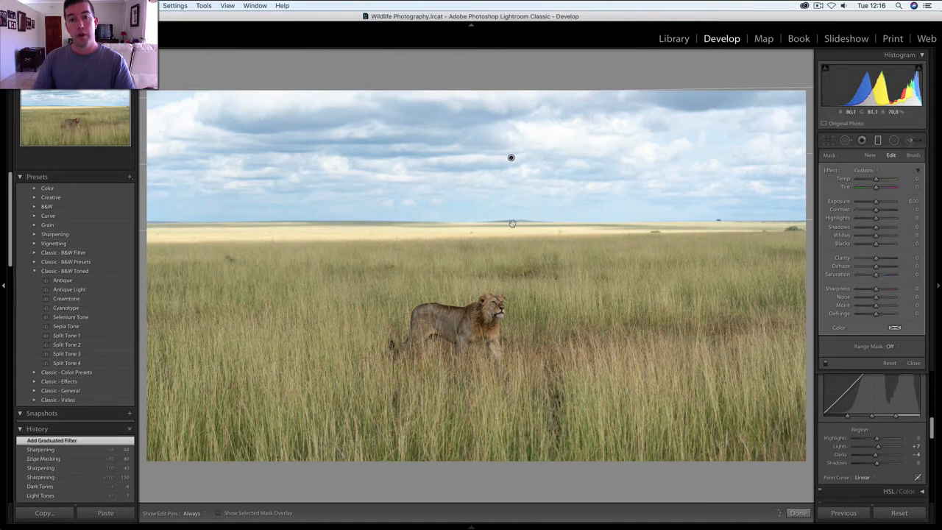
key("o")
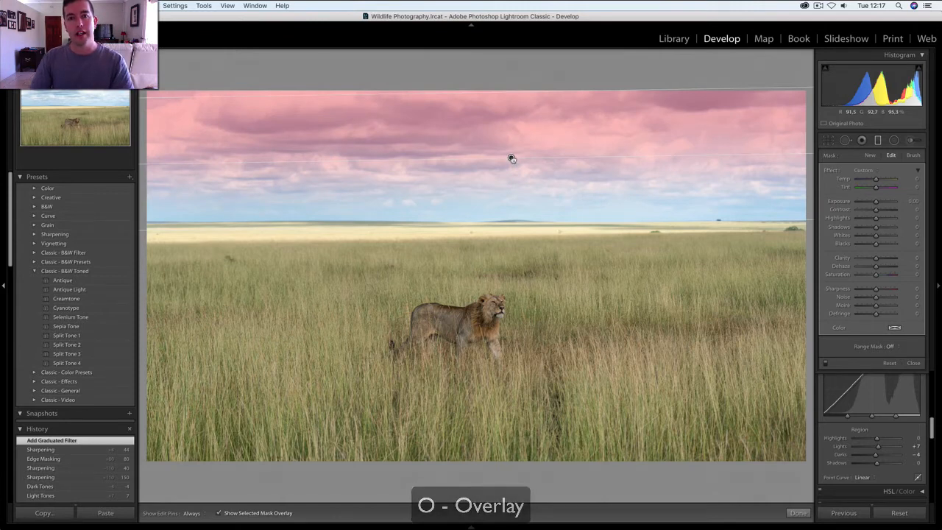
left_click_drag(512, 158, 513, 196)
key("o")
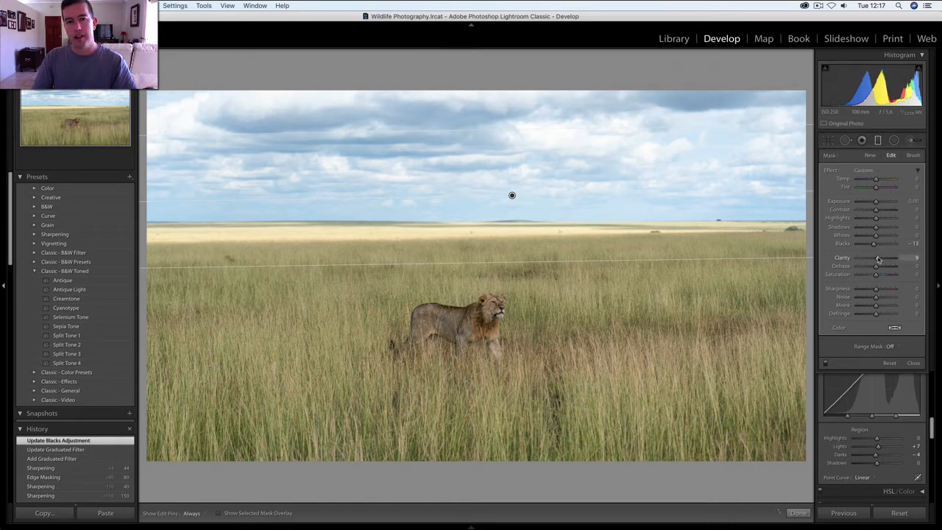
- Enhance the sky's graduated filter with Clarity 13, Dehaze 7, Highlights -9 and Shadows -5, keeping Exposure at 0.00
left_click_drag(878, 259, 878, 259)
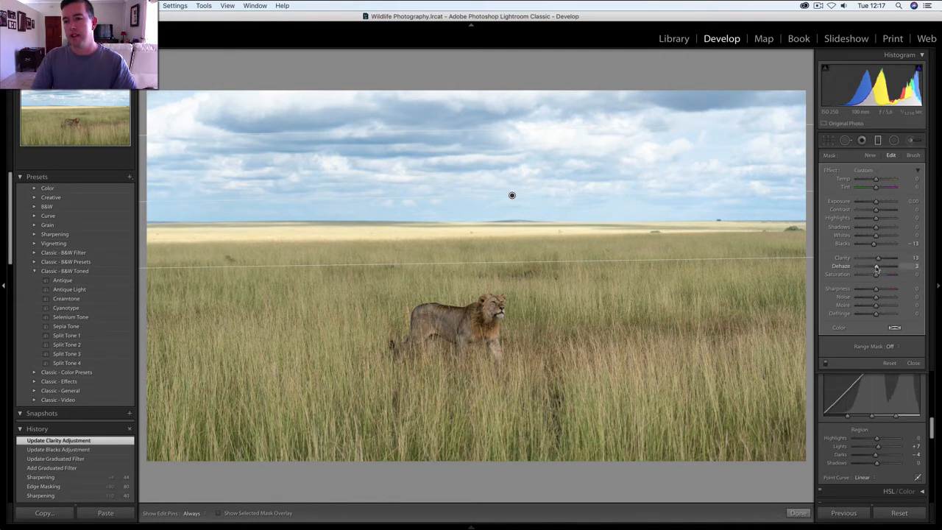
left_click_drag(876, 268, 877, 267)
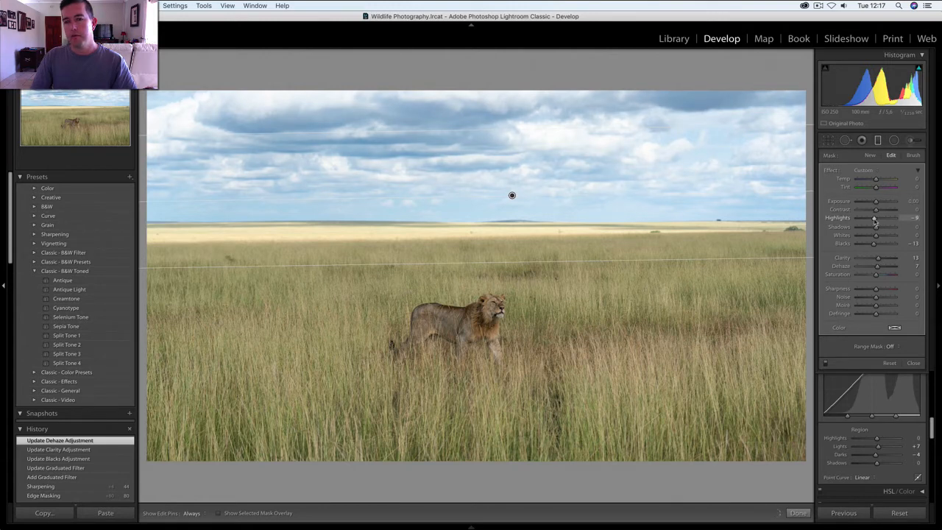
left_click_drag(874, 219, 875, 219)
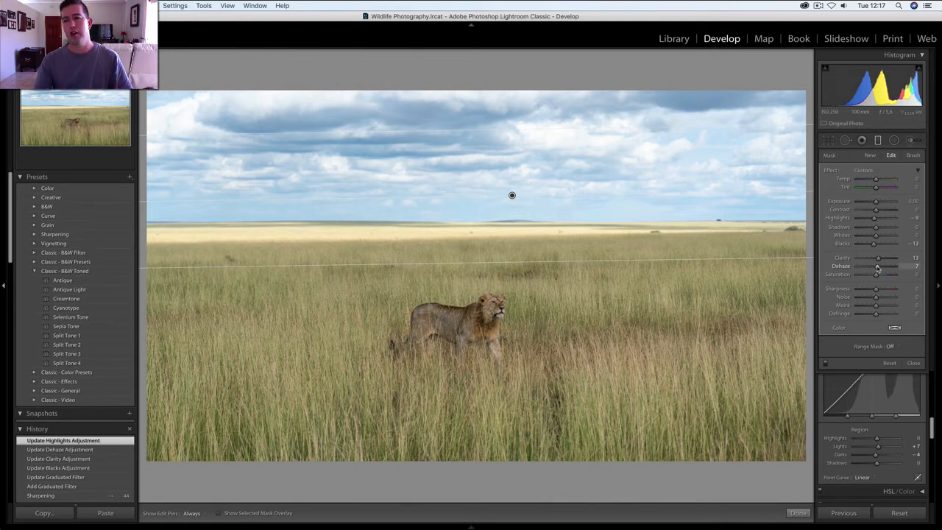
left_click_drag(876, 202, 872, 203)
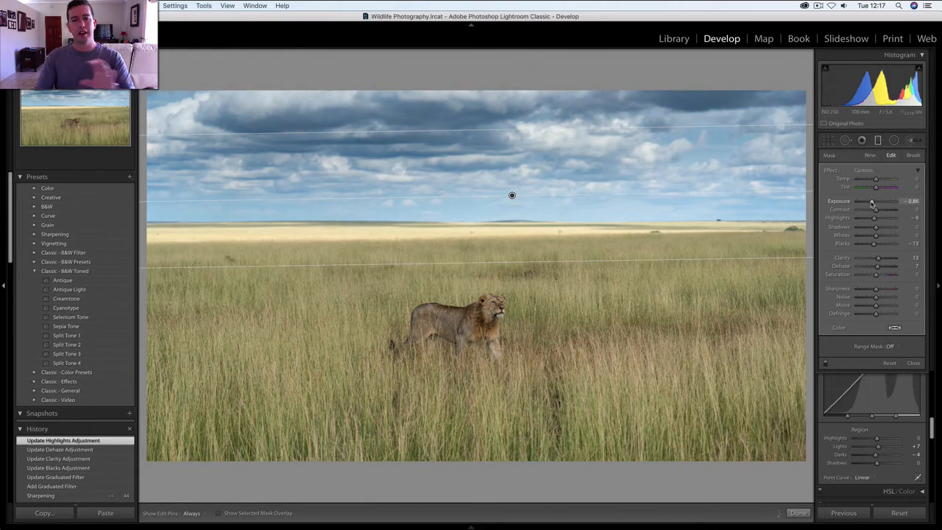
double_click(872, 203)
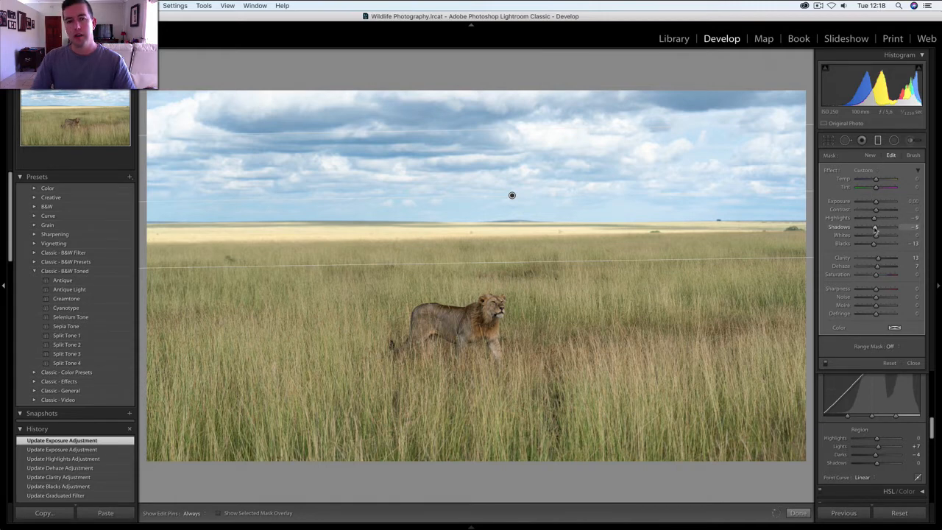
left_click(875, 229)
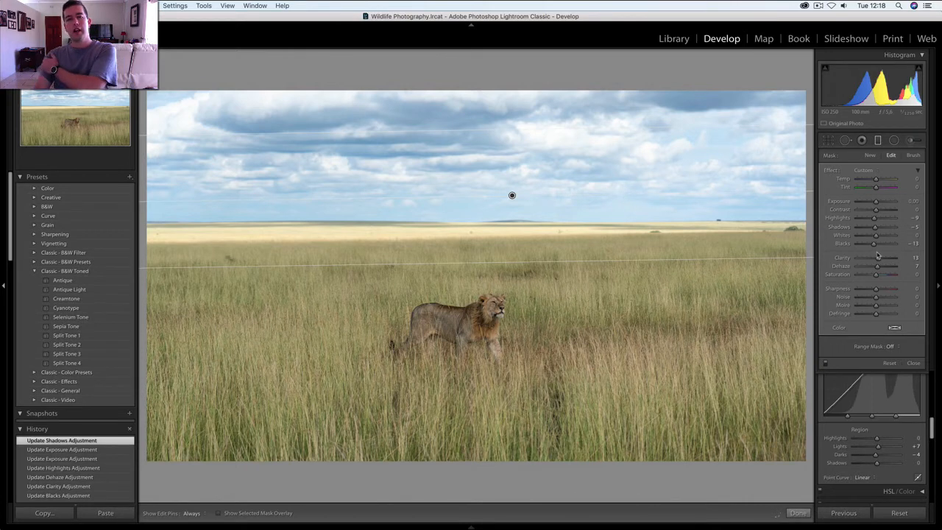
left_click(879, 143)
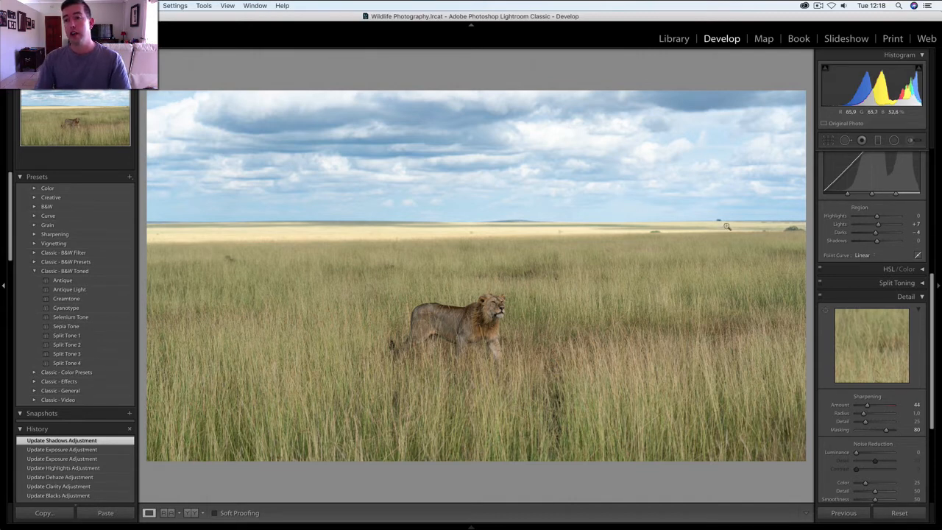
- Add a radial filter as a wide ellipse centred near the lion, enlarging it to cover most of the surrounding grass
left_click(894, 141)
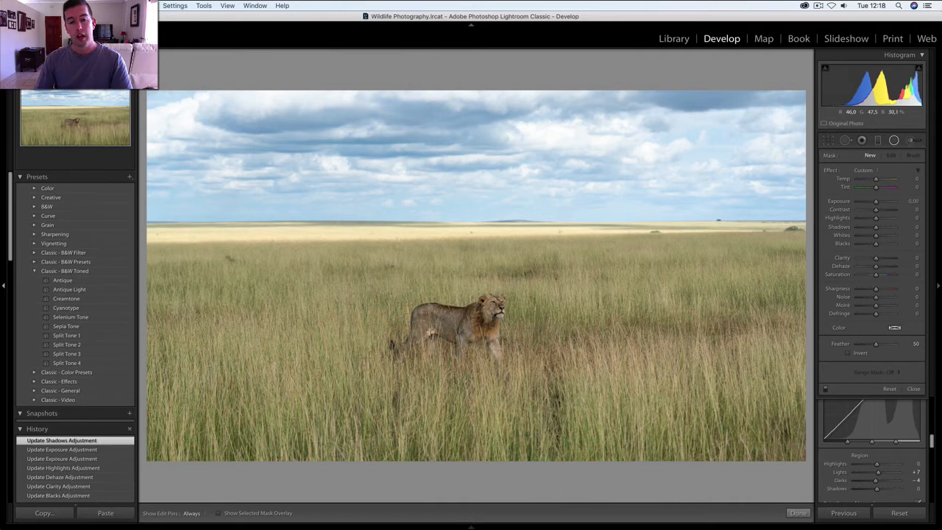
left_click_drag(430, 332, 584, 297)
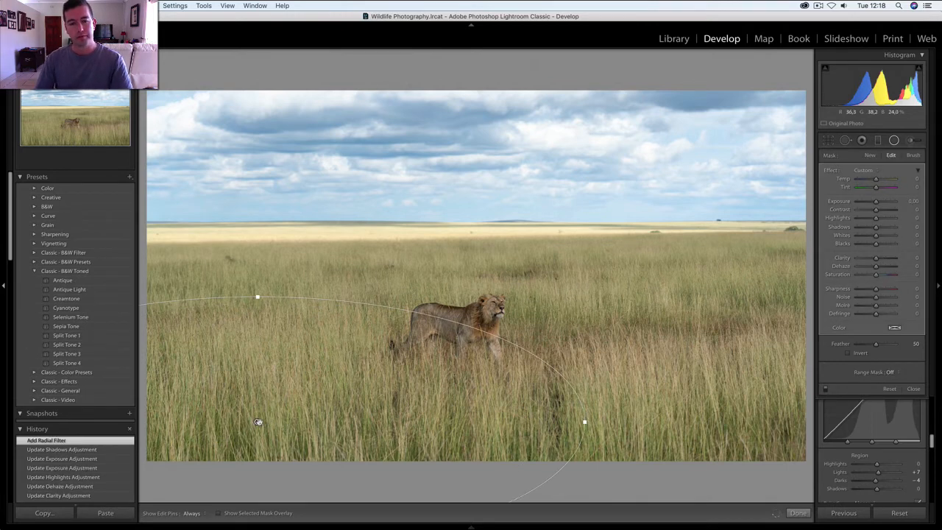
left_click_drag(258, 422, 463, 357)
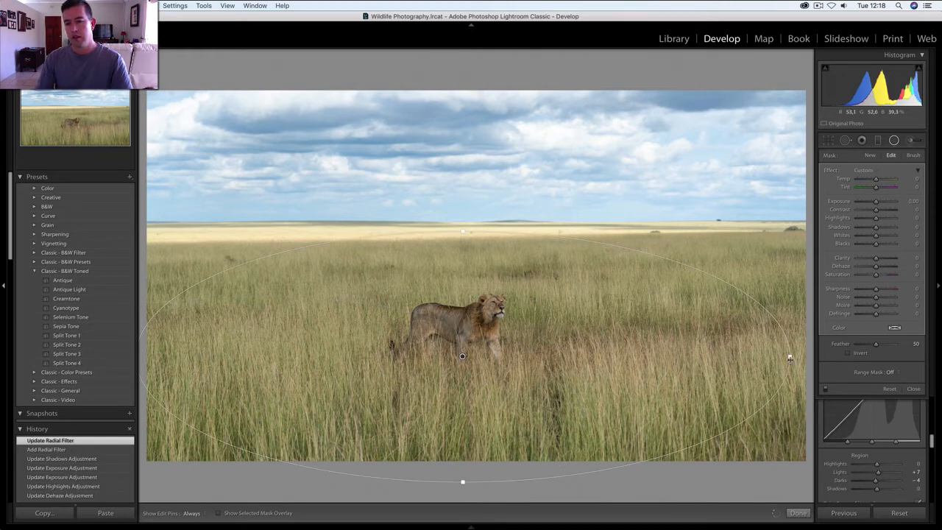
left_click_drag(809, 356, 815, 357)
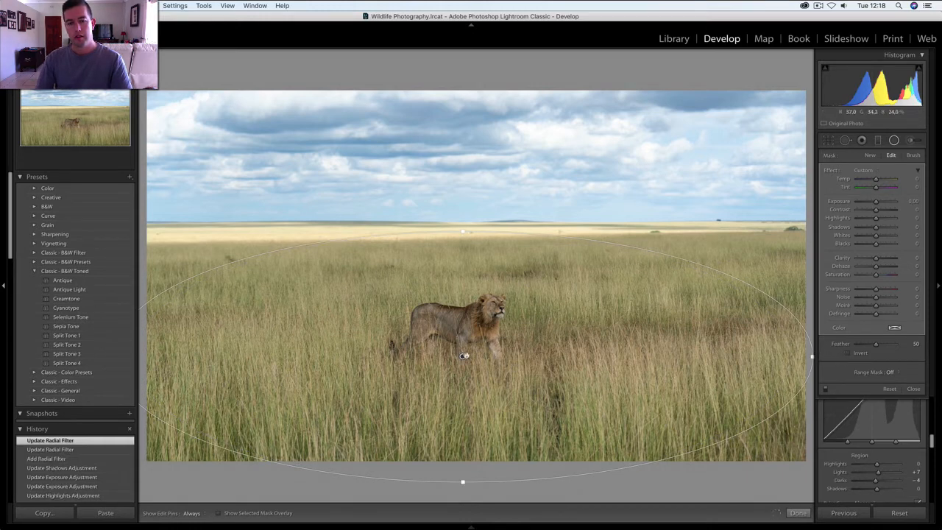
left_click_drag(470, 351, 474, 343)
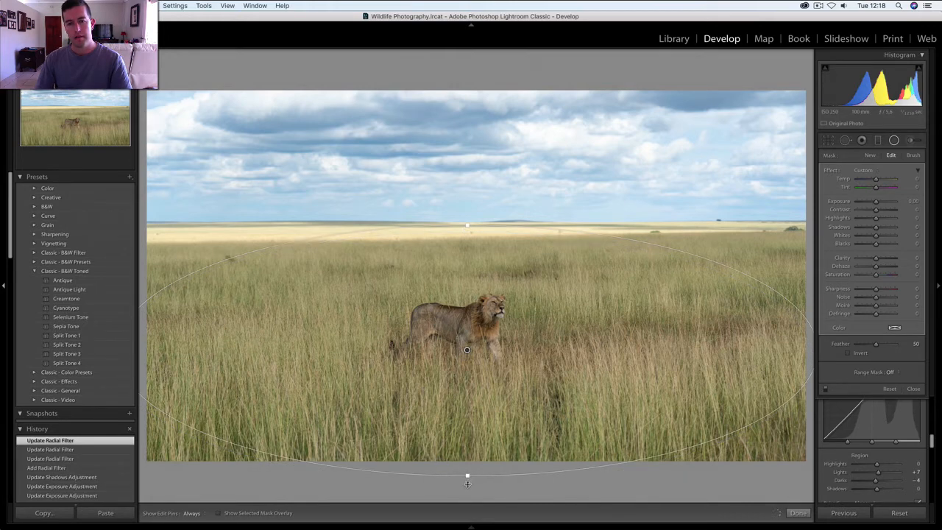
left_click_drag(467, 481, 467, 489)
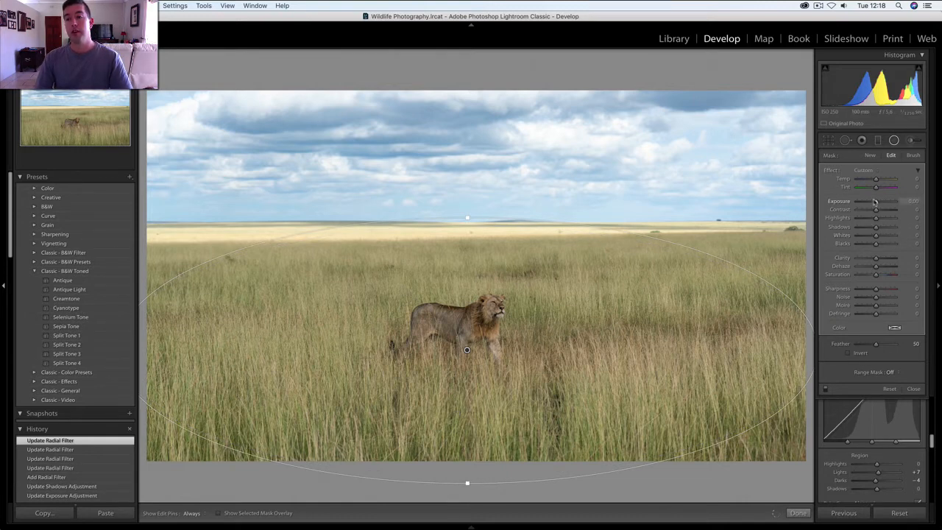
- Test the radial filter's coverage with lowered Exposure, then invert its mask and brighten the lion's area with Shadows 10 and Whites 14
left_click_drag(876, 203, 865, 204)
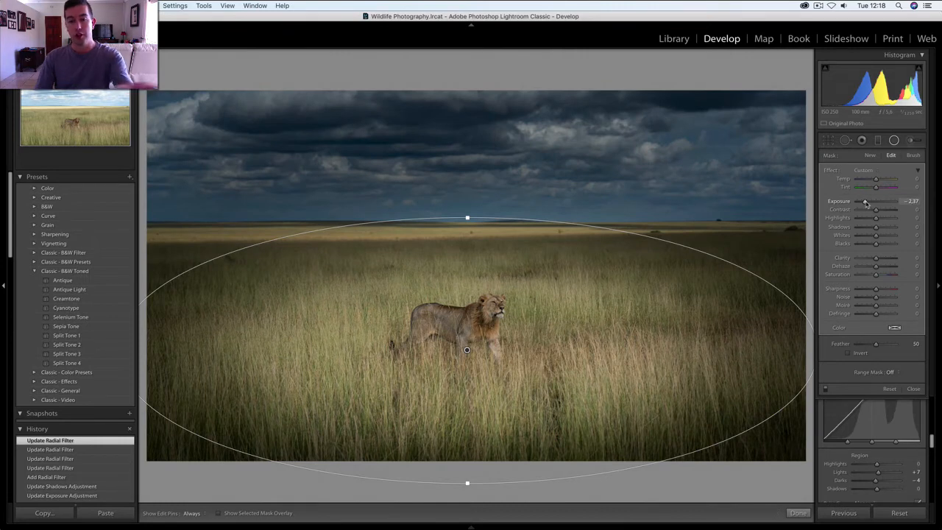
double_click(865, 204)
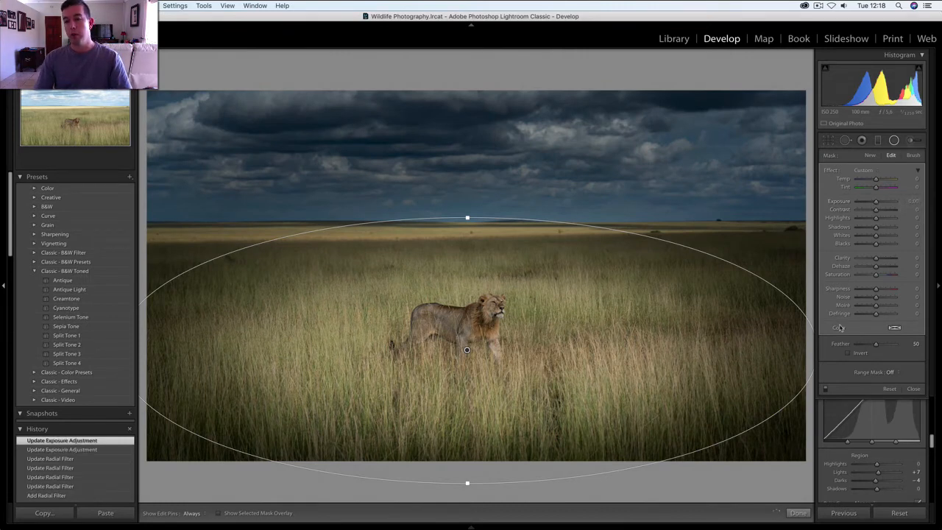
left_click(848, 354)
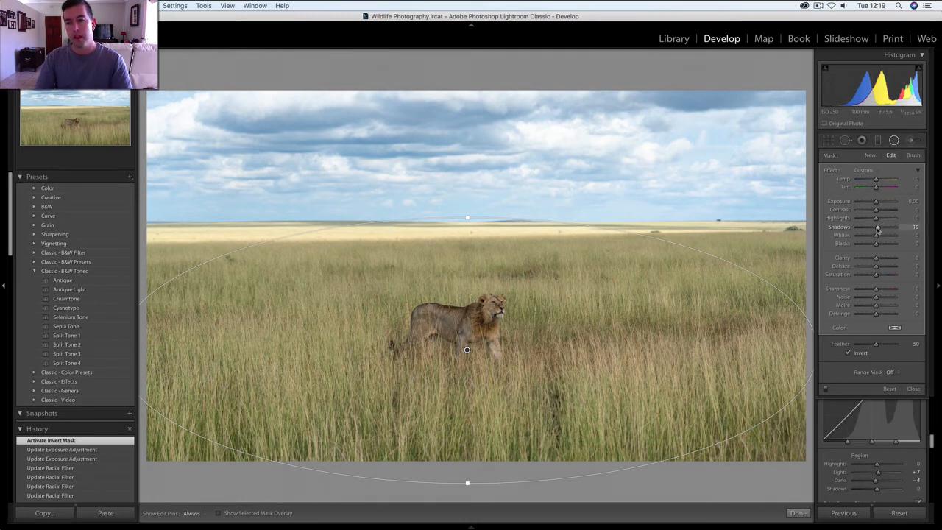
left_click_drag(877, 229, 879, 238)
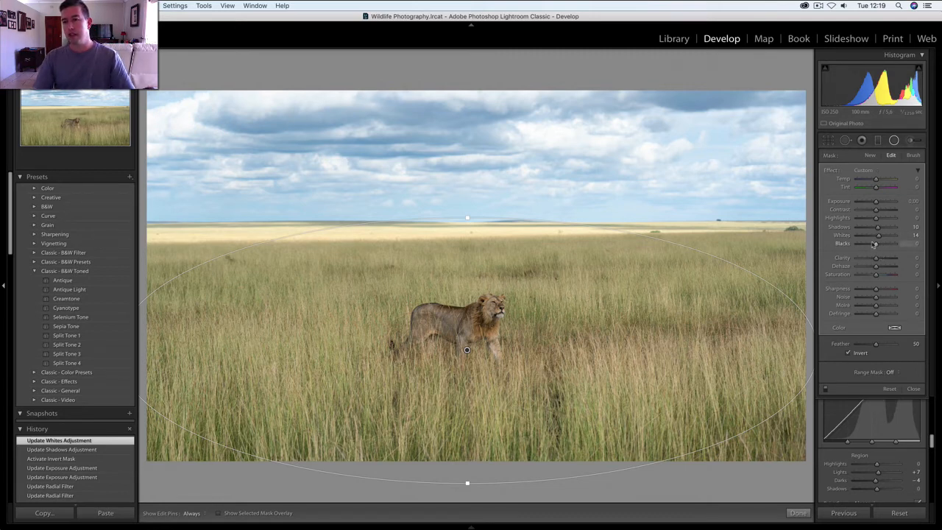
left_click(893, 139)
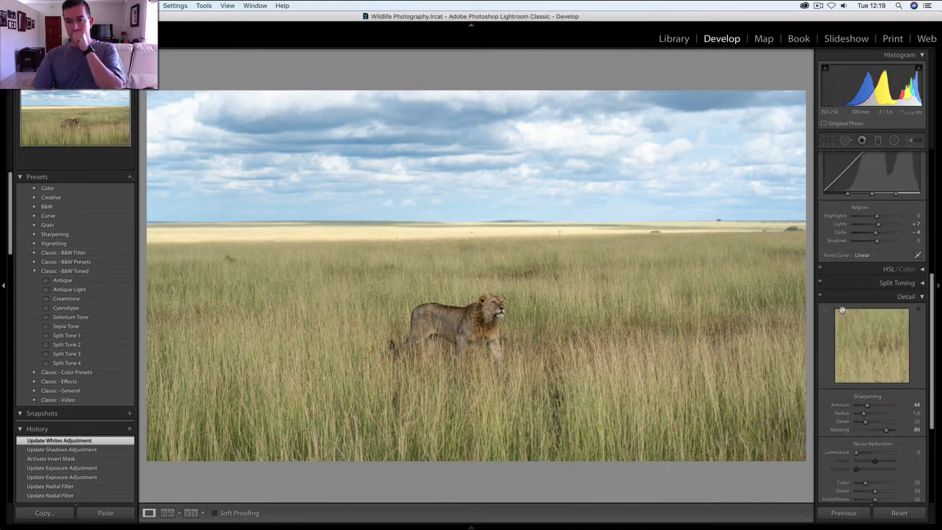
- Compare the edited photo with the original side by side and return to the single view
scroll(848, 309, "down", 1)
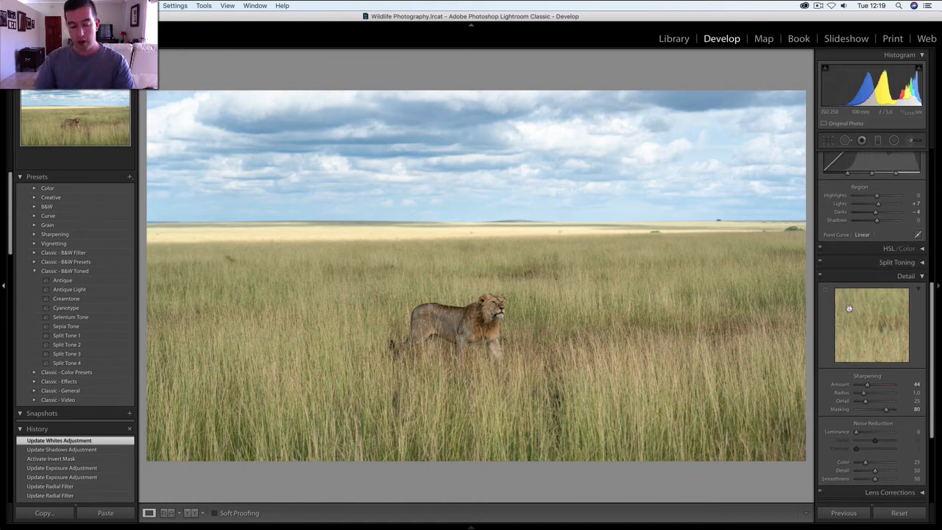
key("y")
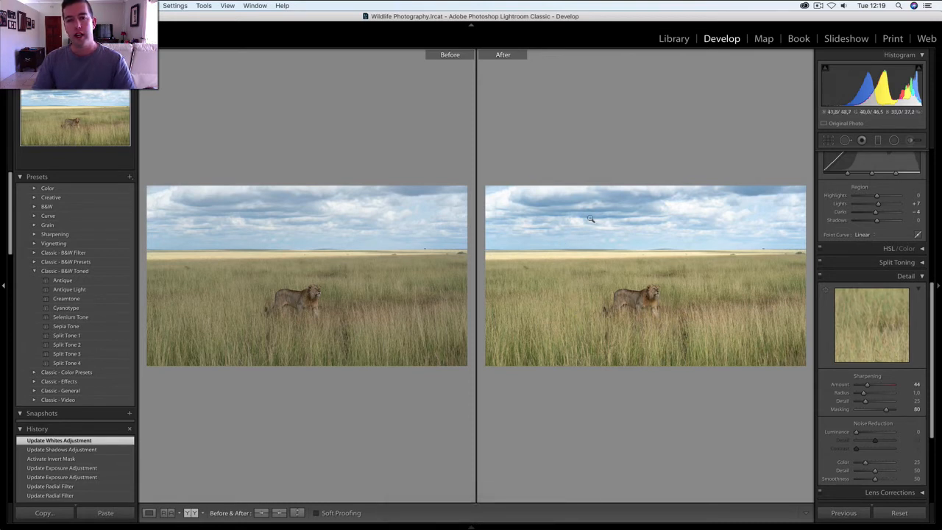
key("y")
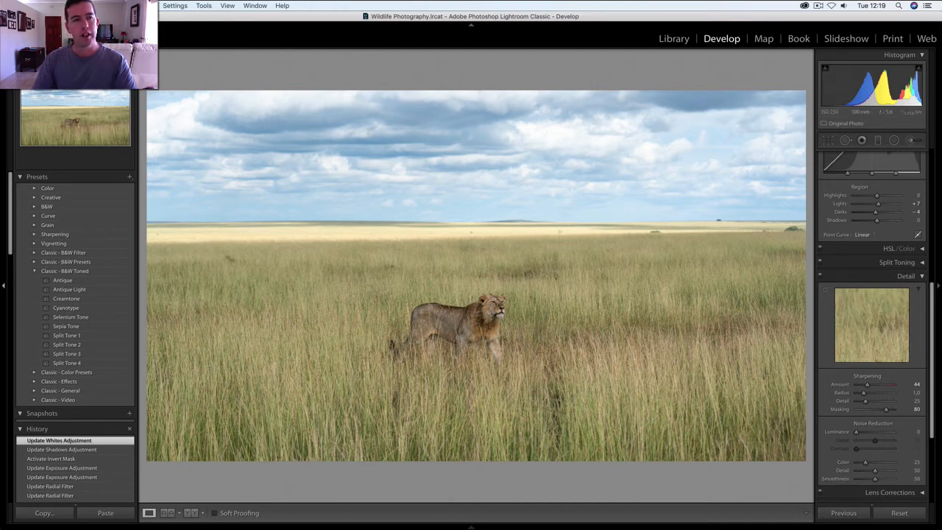
- Brush over the lion's dark mane and face with the Adjustment Brush at Shadows 14, hiding the edit pin as needed to check the effect
left_click(106, 55)
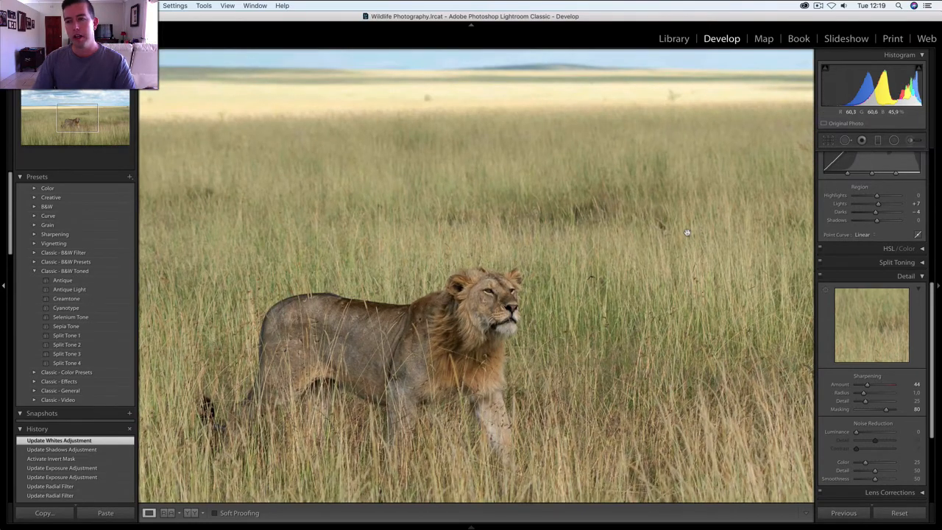
left_click(910, 140)
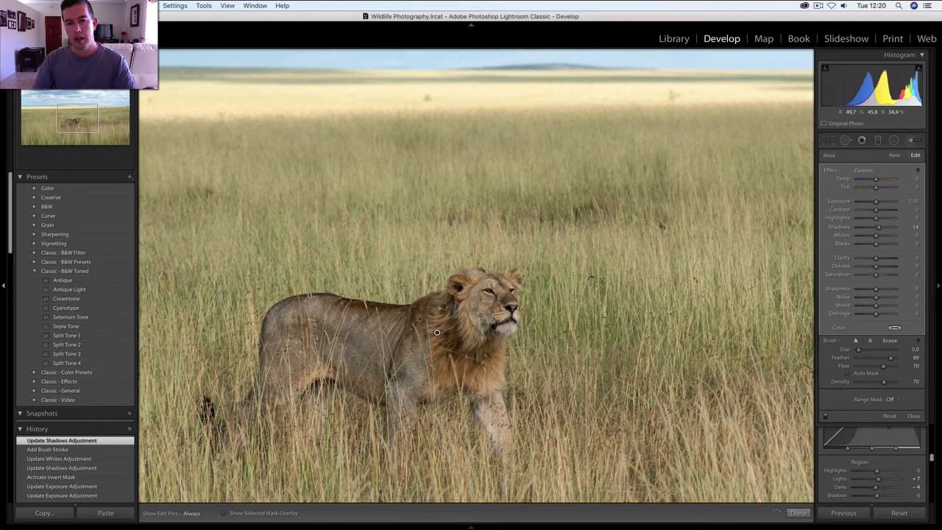
key("h")
left_click_drag(442, 348, 452, 309)
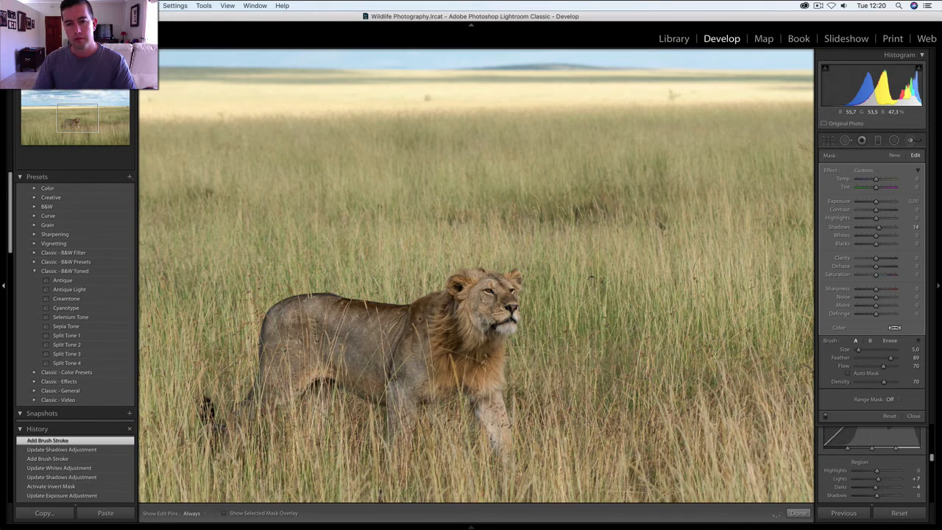
key("h")
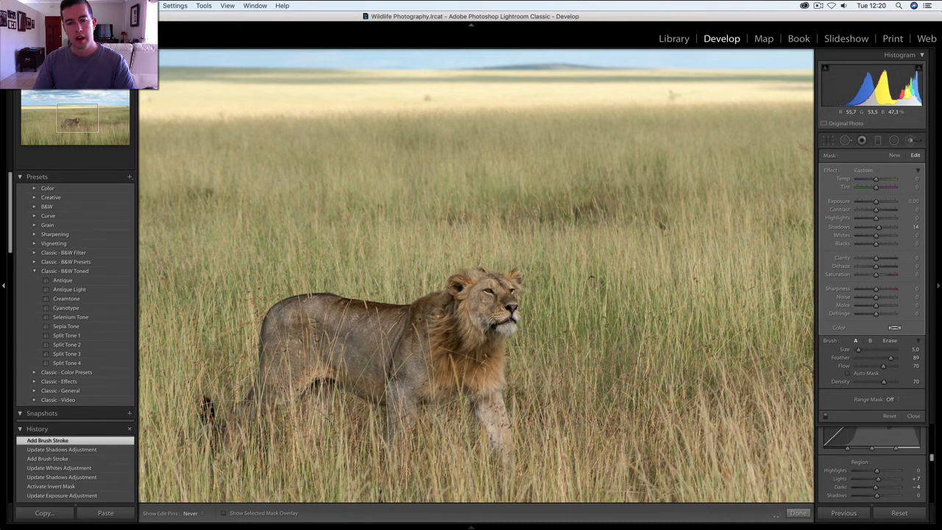
key("h")
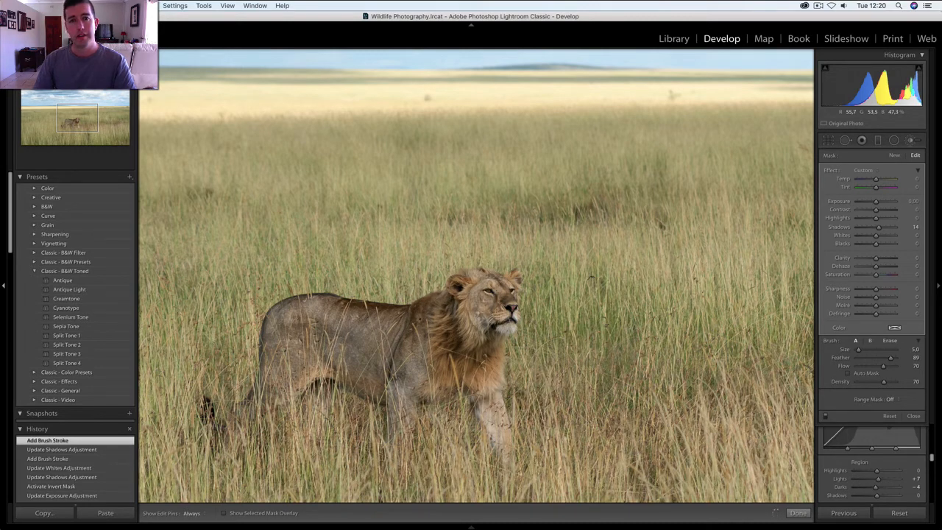
mouse_move(494, 321)
left_mouse_down()
mouse_move(470, 336)
mouse_move(437, 332)
left_mouse_up()
key("h")
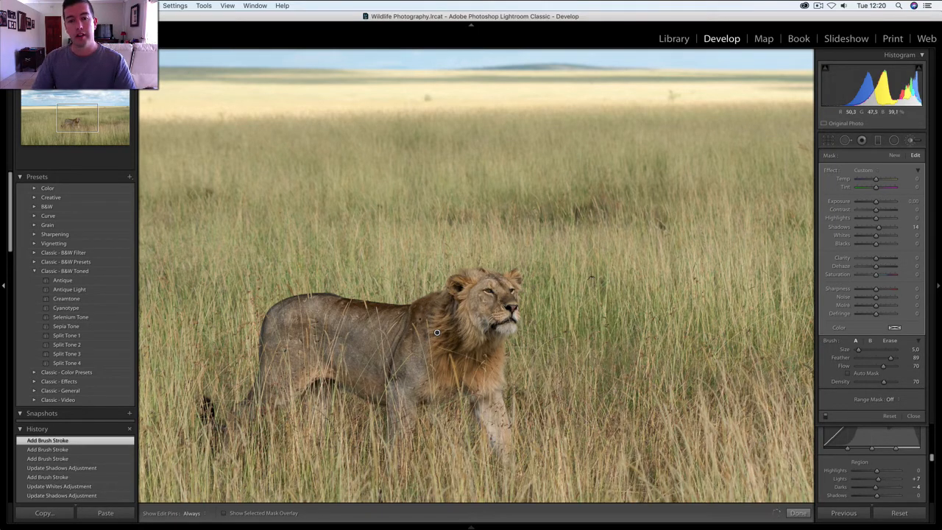
key("h")
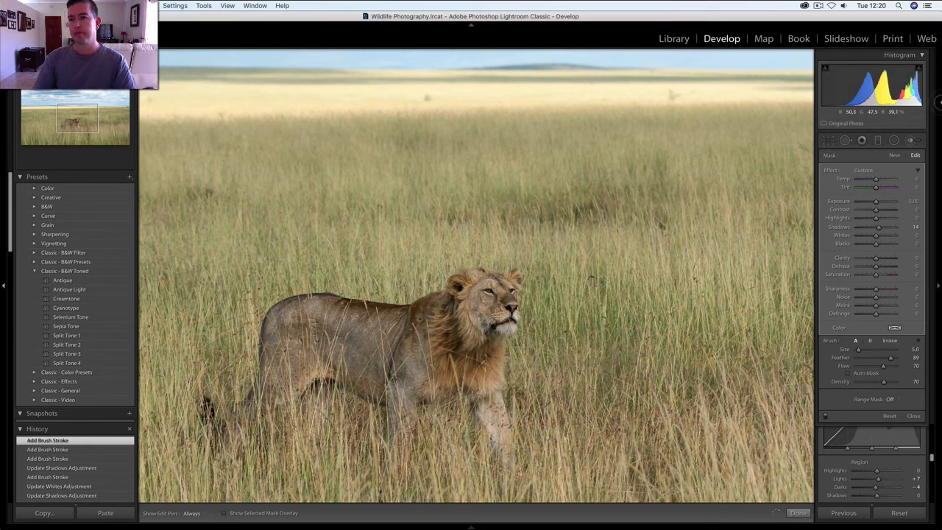
left_click(914, 142)
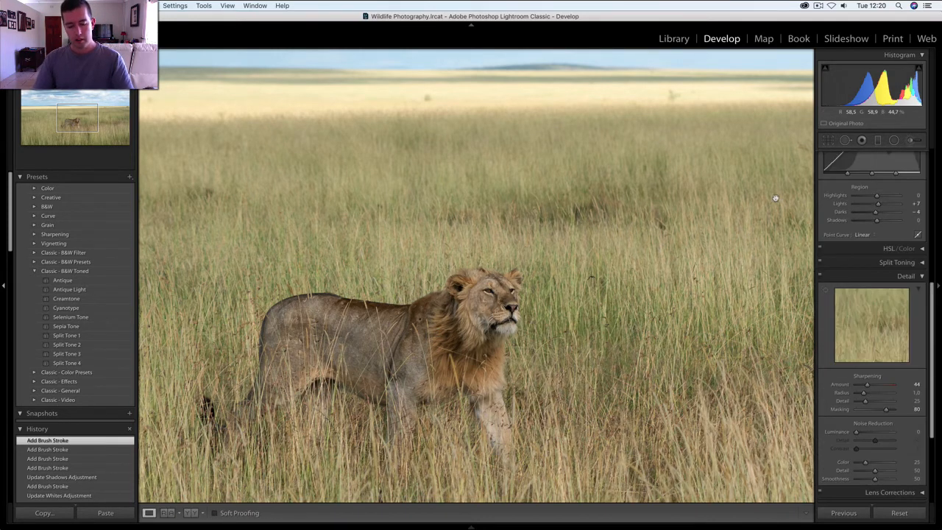
- Set the whole photo's Vibrance to +5 and compare the result with the original side by side
left_click(777, 200)
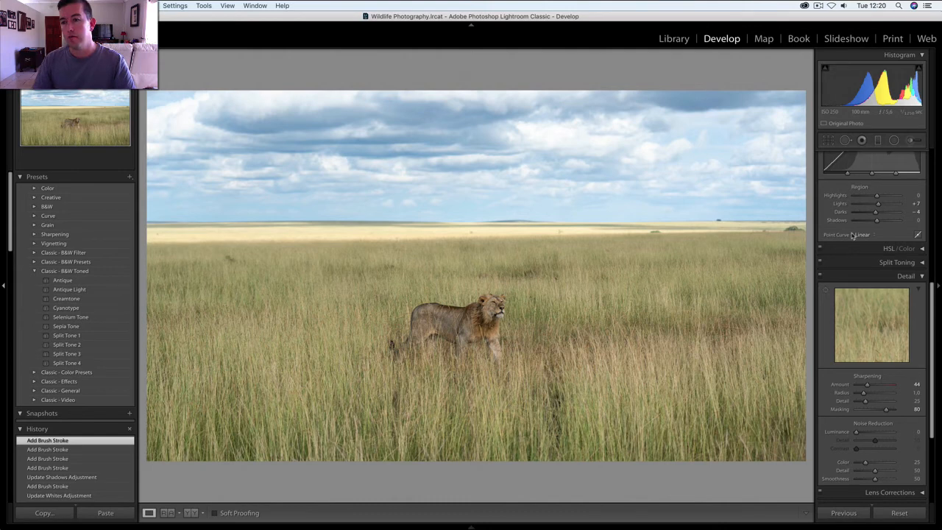
scroll(850, 233, "up", 3)
scroll(850, 233, "up", 5)
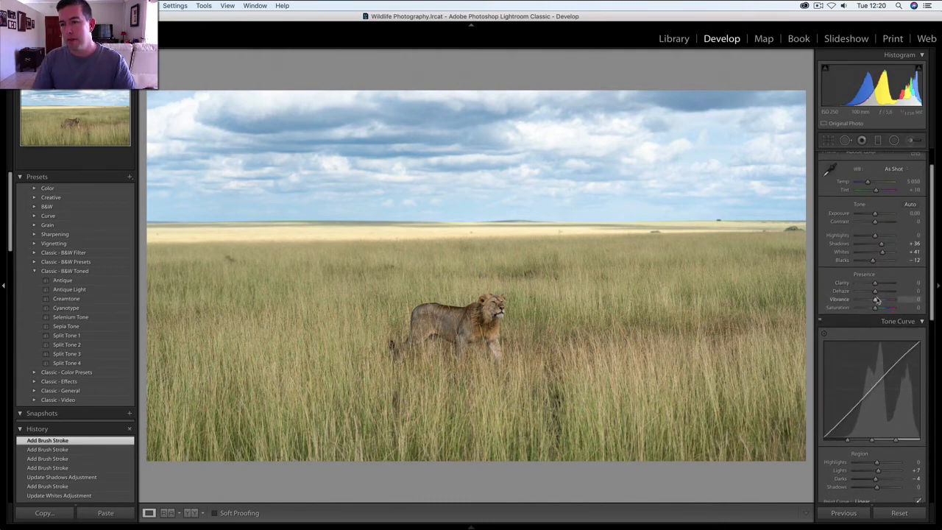
left_click_drag(876, 301, 878, 304)
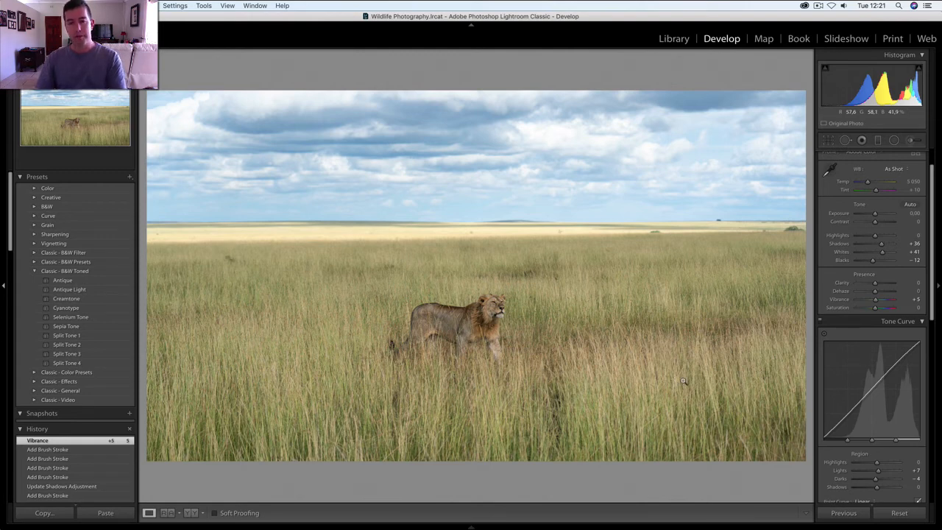
key("y")
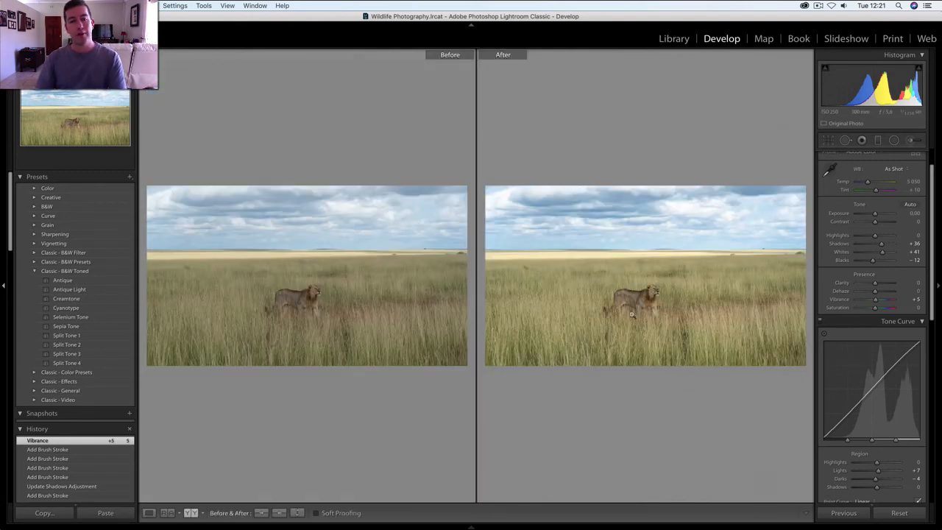